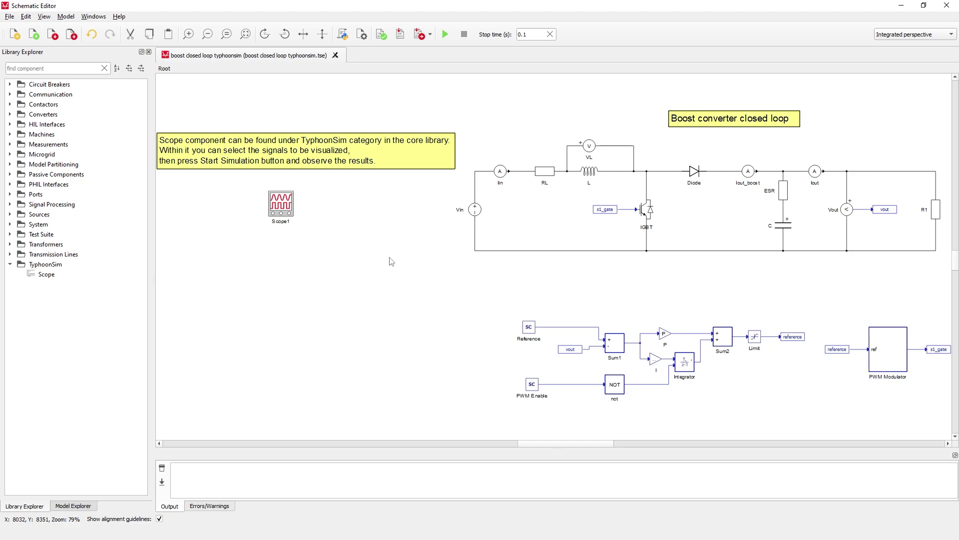
Start the boost converter simulation.
{"action": "left_click", "coordinate": [445, 34]}
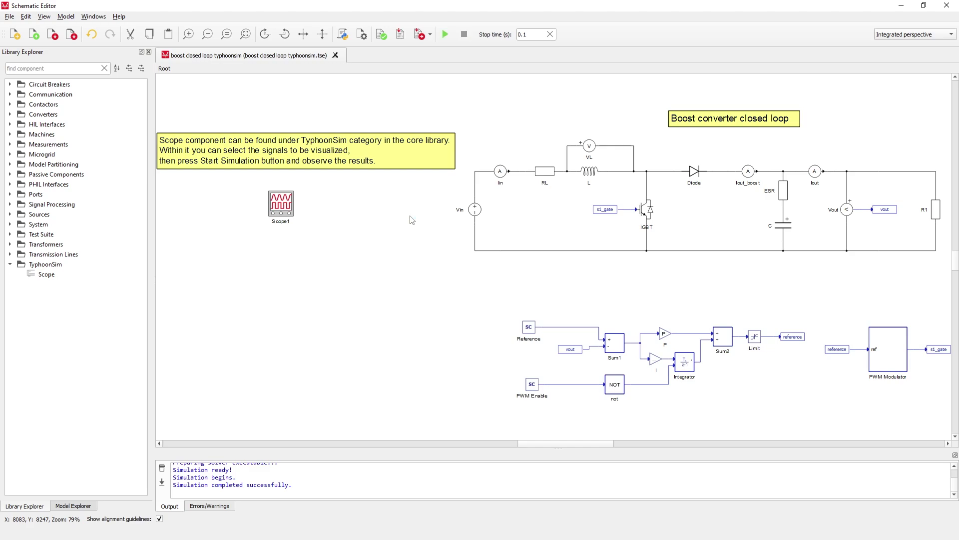
Open Scope1, zoom all plots to 0.08–0.098 s, and zoom Vout vertically.
{"action": "double_click", "coordinate": [285, 209]}
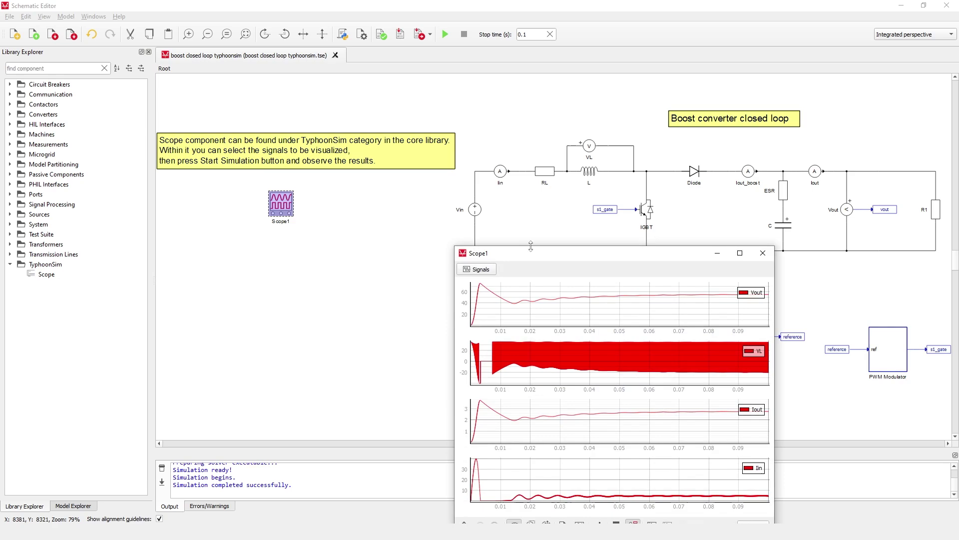
{"action": "left_click_drag", "start_coordinate": [545, 258], "coordinate": [543, 160]}
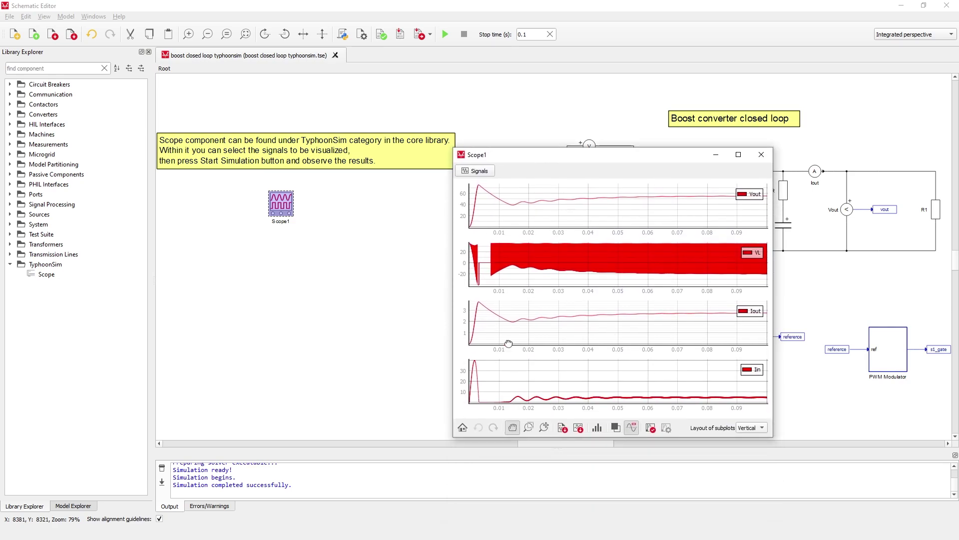
{"action": "left_click", "coordinate": [544, 427]}
{"action": "left_click_drag", "start_coordinate": [703, 201], "coordinate": [758, 201]}
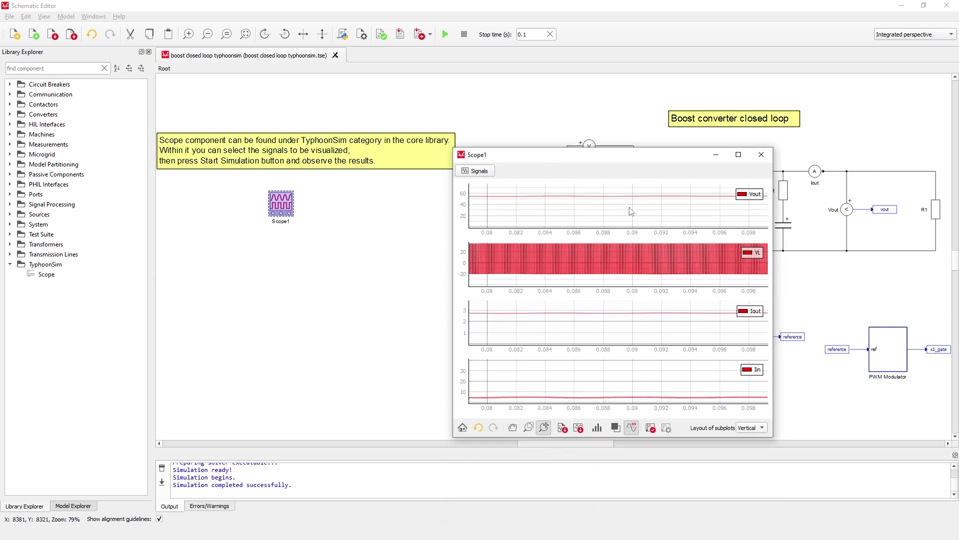
{"action": "mouse_move", "coordinate": [629, 211]}
{"action": "left_mouse_down"}
{"action": "mouse_move", "coordinate": [630, 222]}
{"action": "mouse_move", "coordinate": [630, 201]}
{"action": "mouse_move", "coordinate": [585, 201]}
{"action": "mouse_move", "coordinate": [660, 201]}
{"action": "mouse_move", "coordinate": [626, 225]}
{"action": "left_mouse_up"}
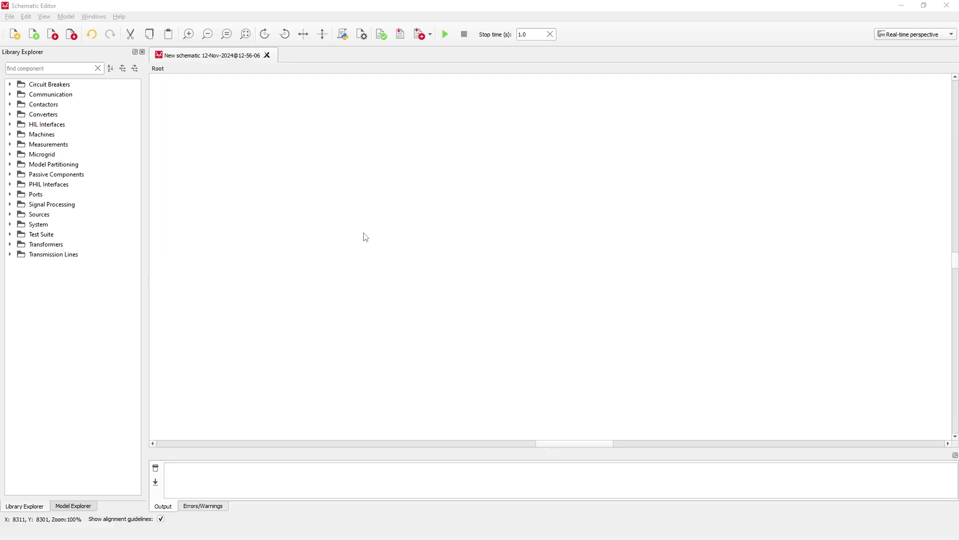
Expand Machines and Synchronous Machines in a widened component library panel.
{"action": "left_click", "coordinate": [9, 135]}
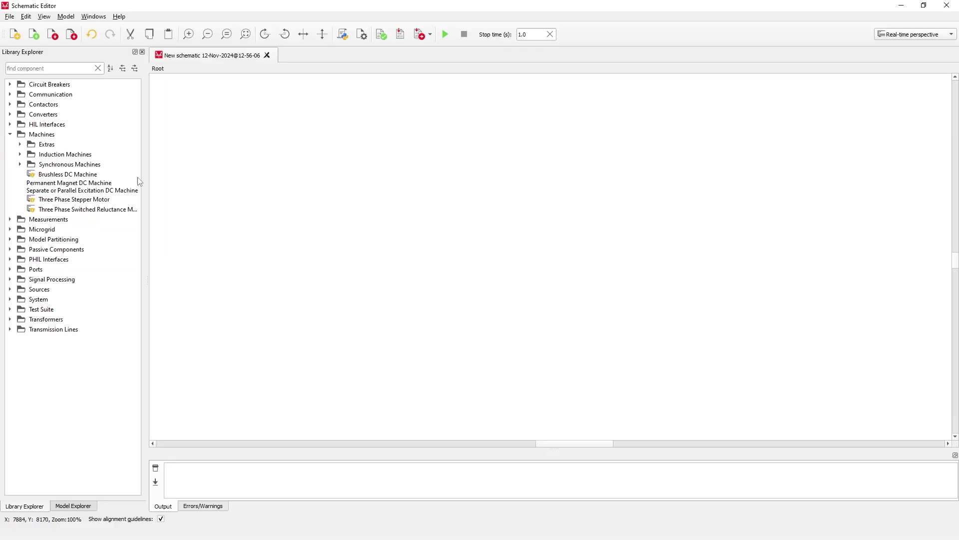
{"action": "left_click_drag", "start_coordinate": [145, 182], "coordinate": [233, 189]}
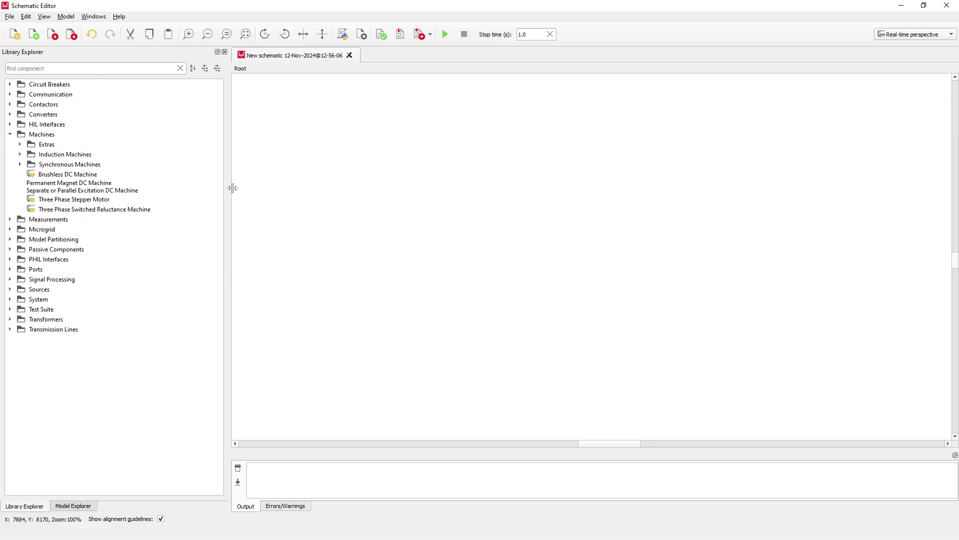
{"action": "left_click", "coordinate": [21, 165]}
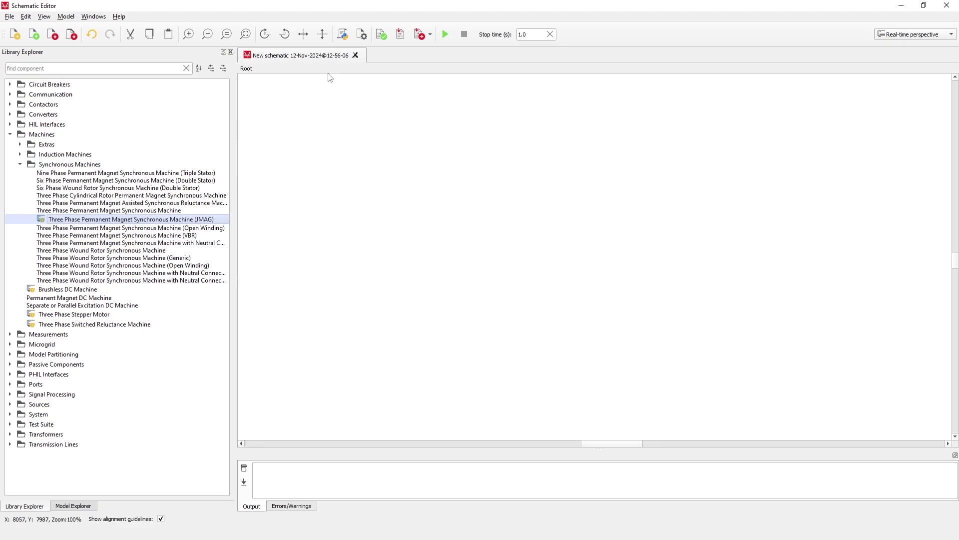
Review the device table's machine solver rows, including Nonlinear machine support.
{"action": "left_click", "coordinate": [361, 34]}
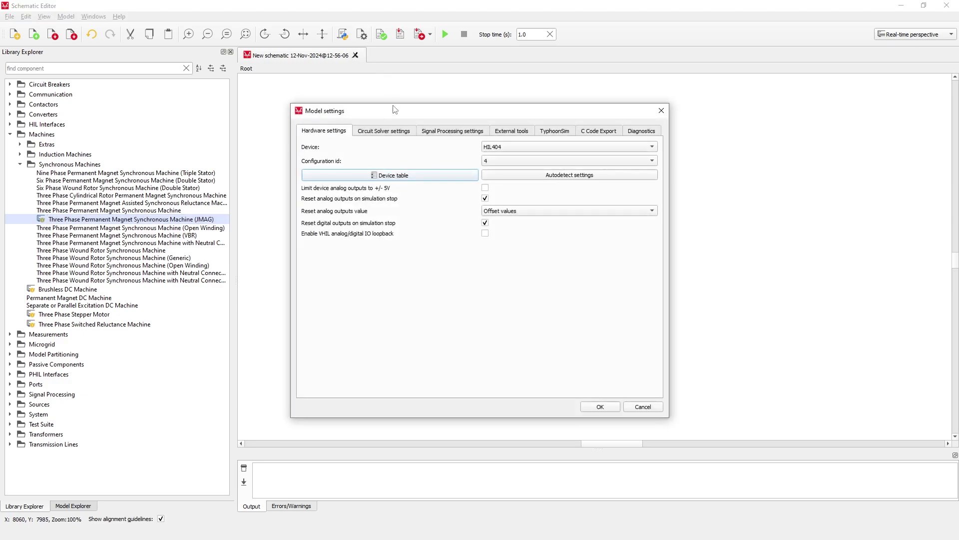
{"action": "left_click", "coordinate": [411, 174]}
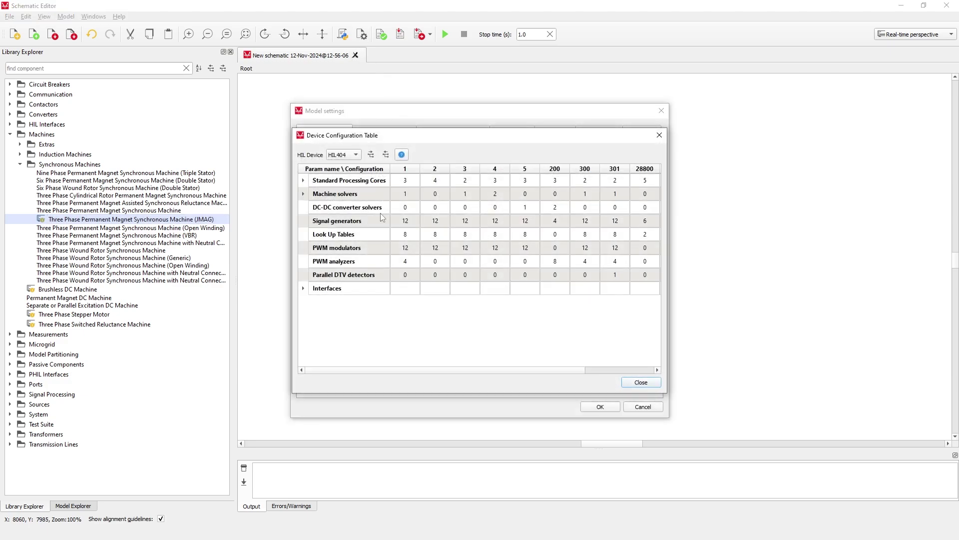
{"action": "left_click", "coordinate": [304, 193]}
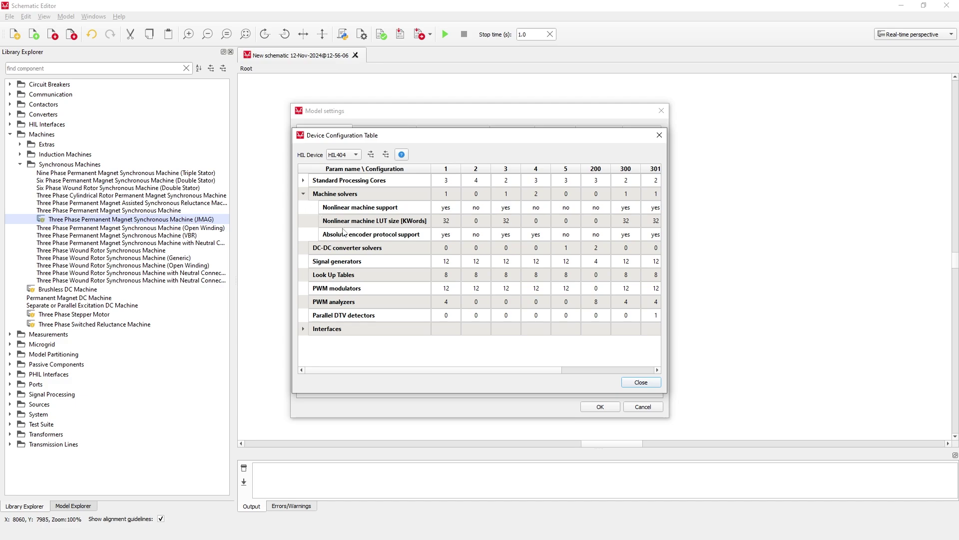
{"action": "left_click", "coordinate": [450, 209]}
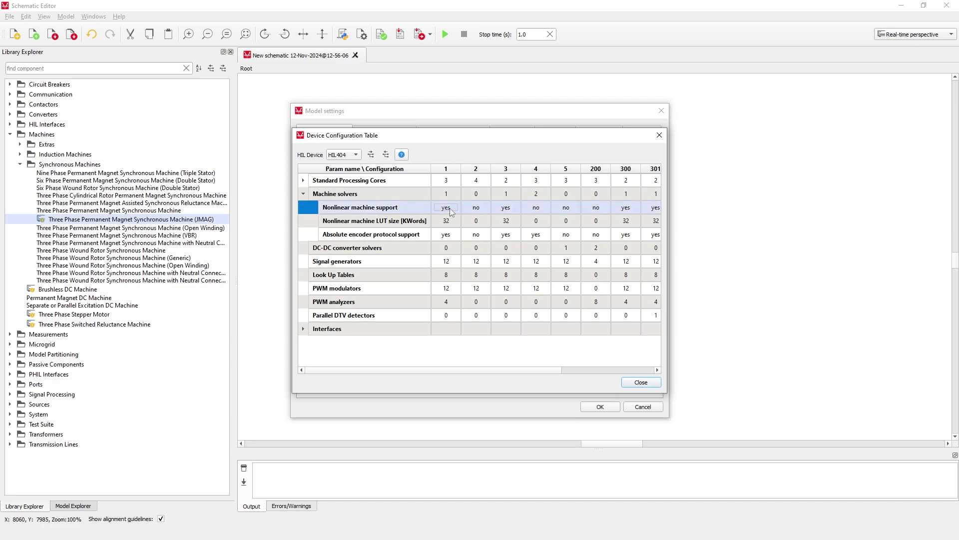
{"action": "left_click", "coordinate": [636, 387]}
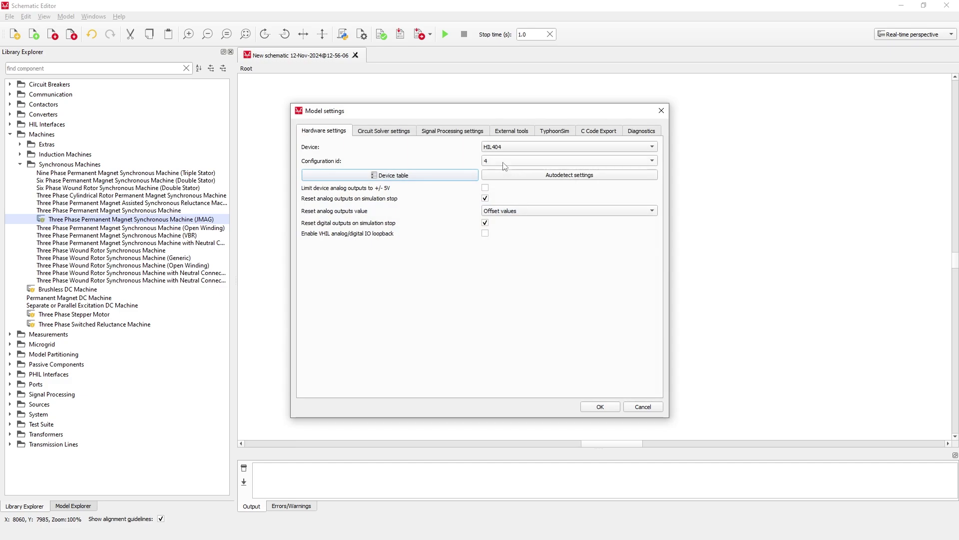
Set the device configuration id to 1 and apply the model settings.
{"action": "left_click", "coordinate": [506, 161]}
{"action": "left_click", "coordinate": [499, 130]}
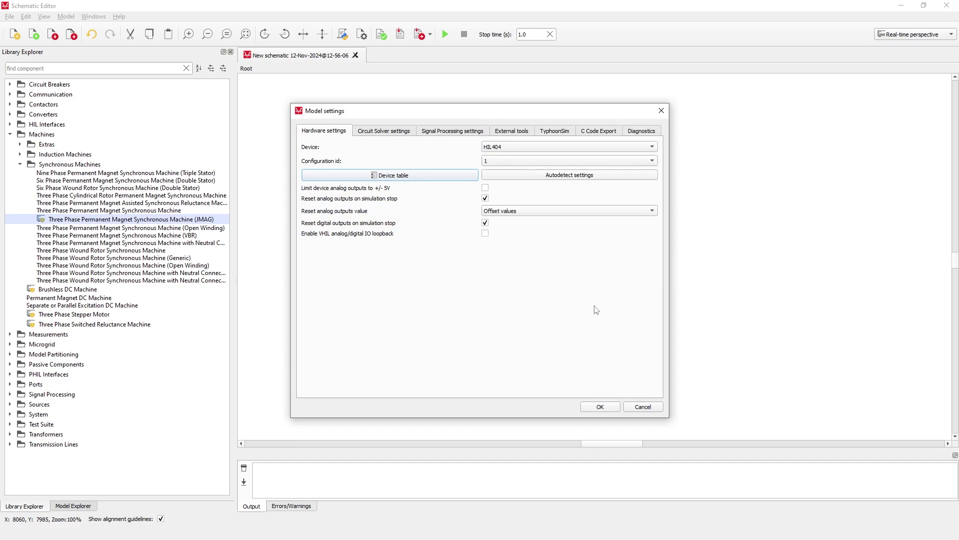
{"action": "left_click", "coordinate": [601, 407]}
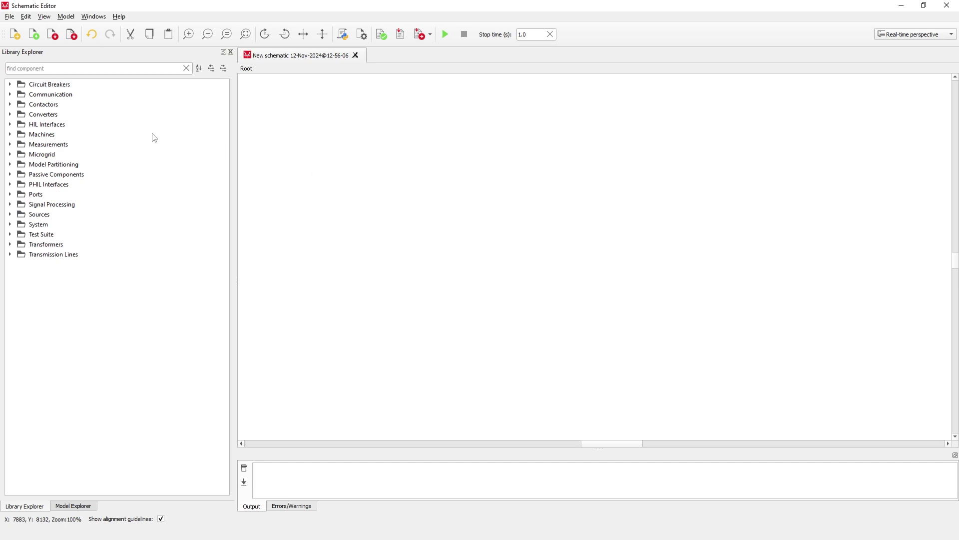
Expand the Machines and Synchronous Machines categories in the component library.
{"action": "left_click", "coordinate": [9, 135]}
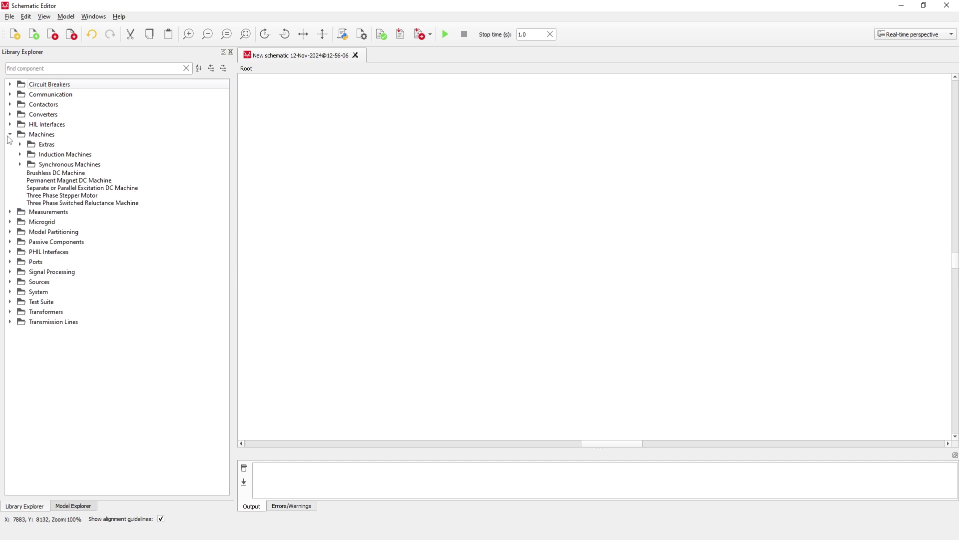
{"action": "left_click", "coordinate": [20, 165]}
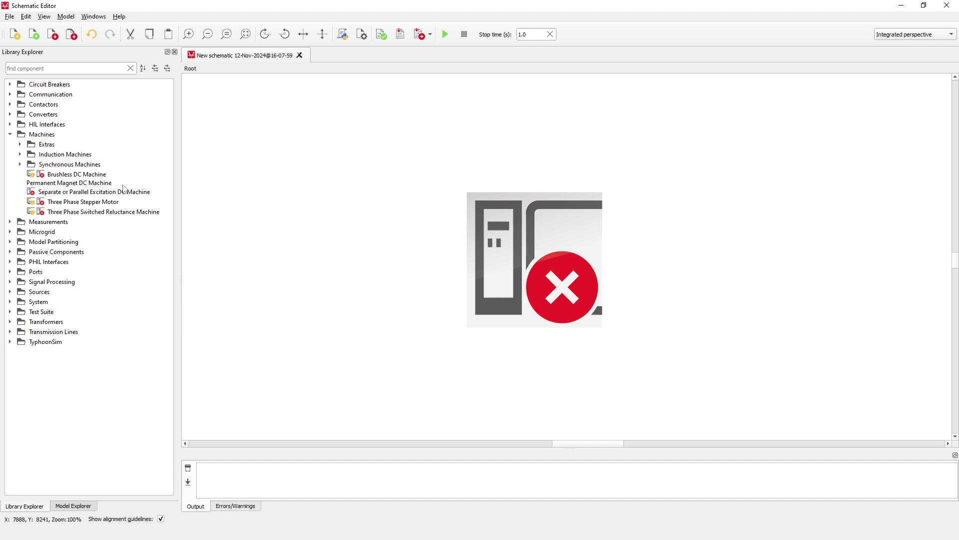
Select the Brushless DC Machine component in the library.
{"action": "left_click", "coordinate": [100, 175]}
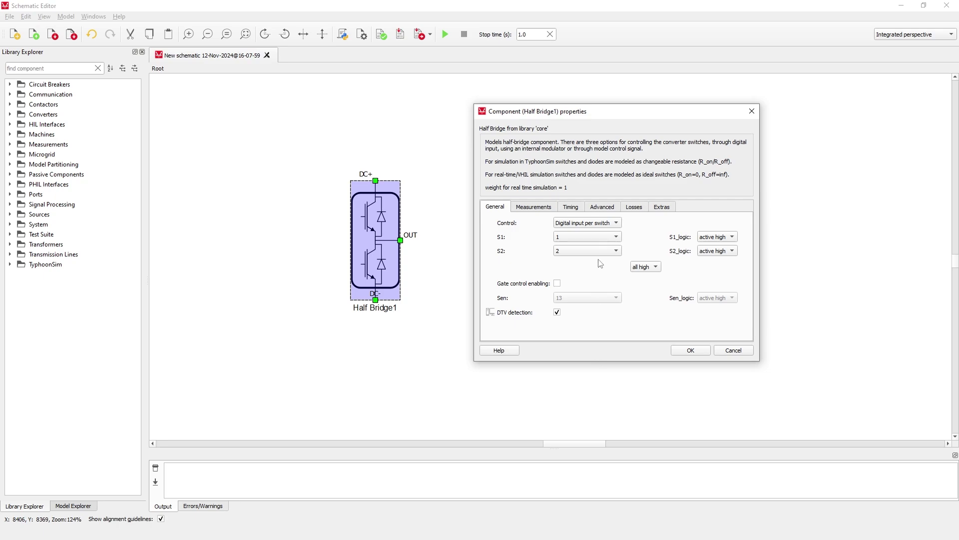
Set Half Bridge1's oversampling to Switch-level GDS oversampling and confirm.
{"action": "left_click", "coordinate": [604, 207]}
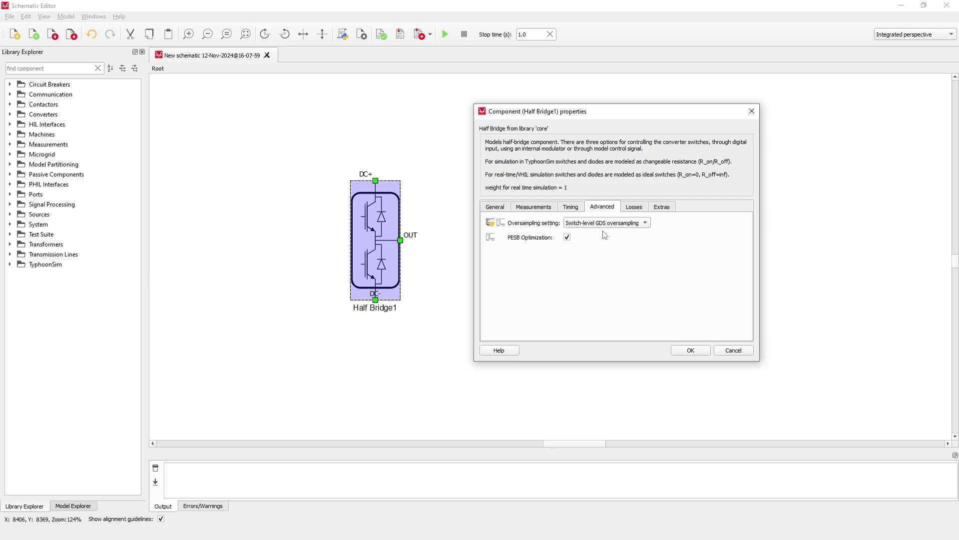
{"action": "left_click", "coordinate": [607, 224]}
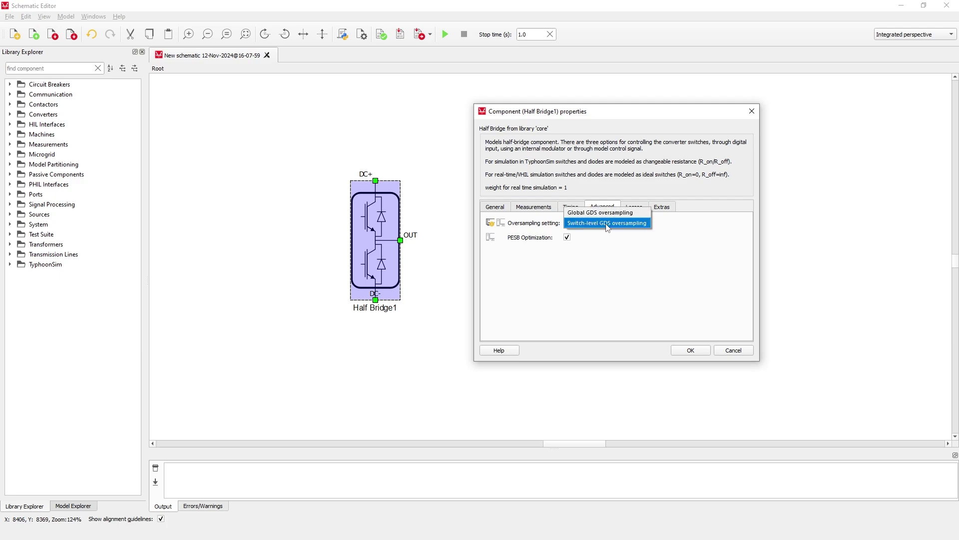
{"action": "left_click", "coordinate": [607, 224]}
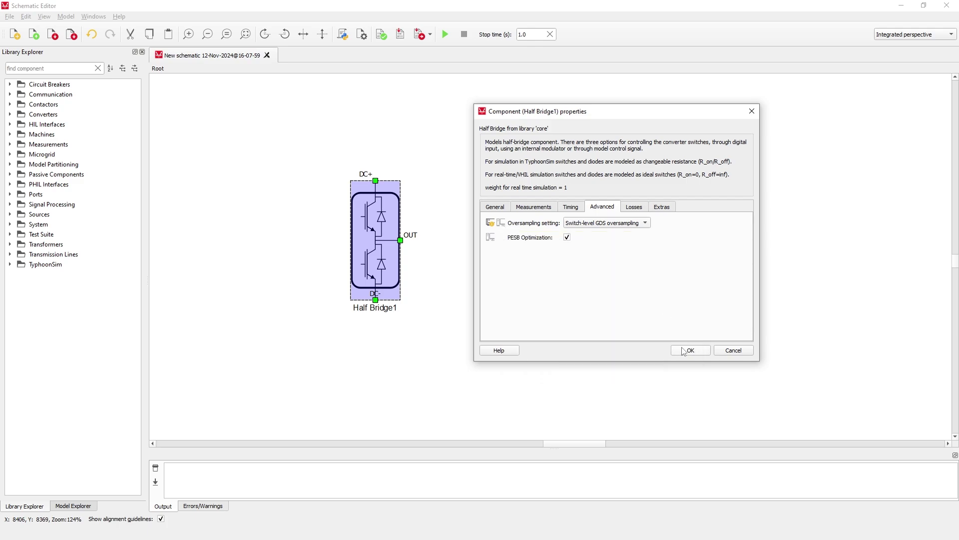
{"action": "left_click", "coordinate": [685, 350]}
Review the device table's standard processing cores and Switch-level GDS oversampling support.
{"action": "left_click", "coordinate": [362, 33]}
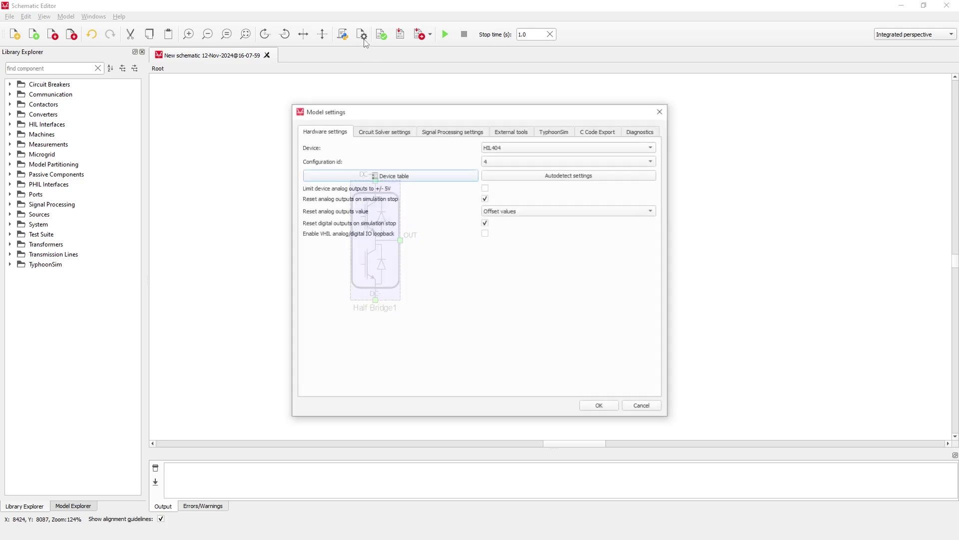
{"action": "left_click", "coordinate": [413, 175]}
{"action": "left_click", "coordinate": [303, 181]}
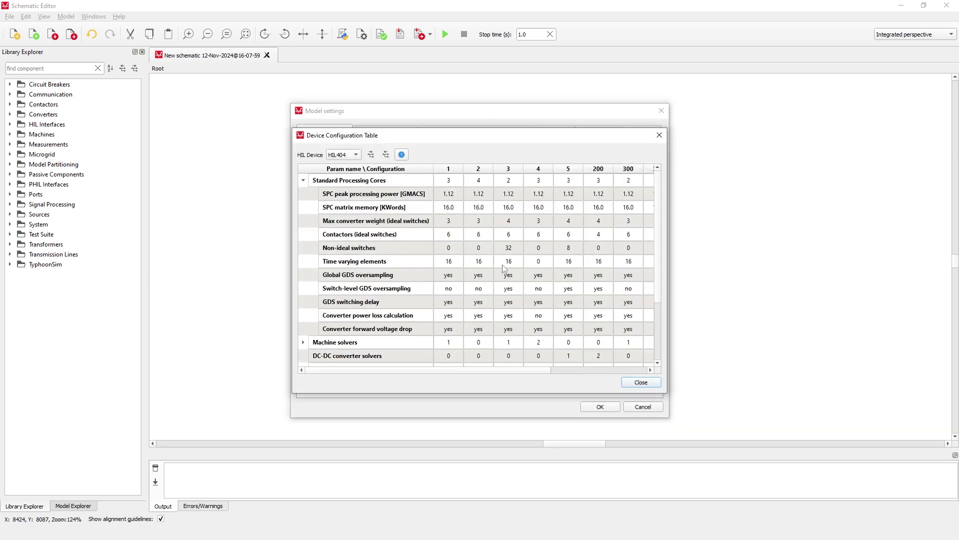
{"action": "left_click", "coordinate": [516, 292]}
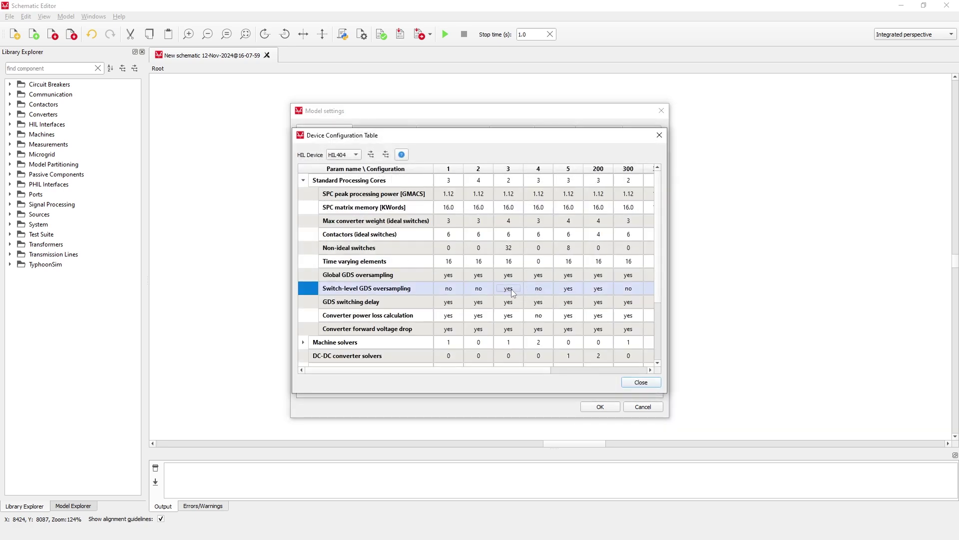
{"action": "left_click", "coordinate": [634, 383]}
Apply configuration id 3, then view Half Bridge1's Advanced properties.
{"action": "left_click", "coordinate": [518, 161]}
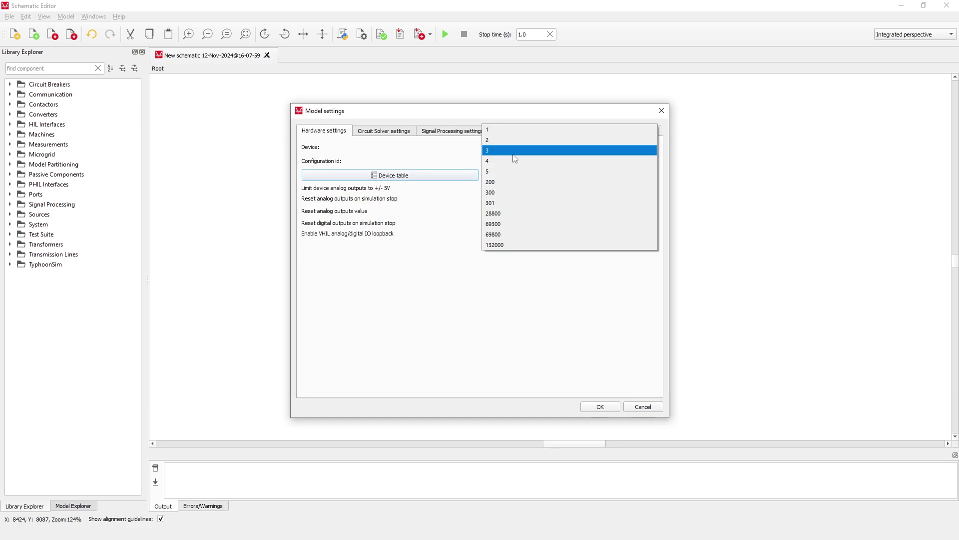
{"action": "left_click", "coordinate": [516, 157]}
{"action": "left_click", "coordinate": [600, 407]}
{"action": "double_click", "coordinate": [400, 256]}
{"action": "left_click", "coordinate": [481, 234]}
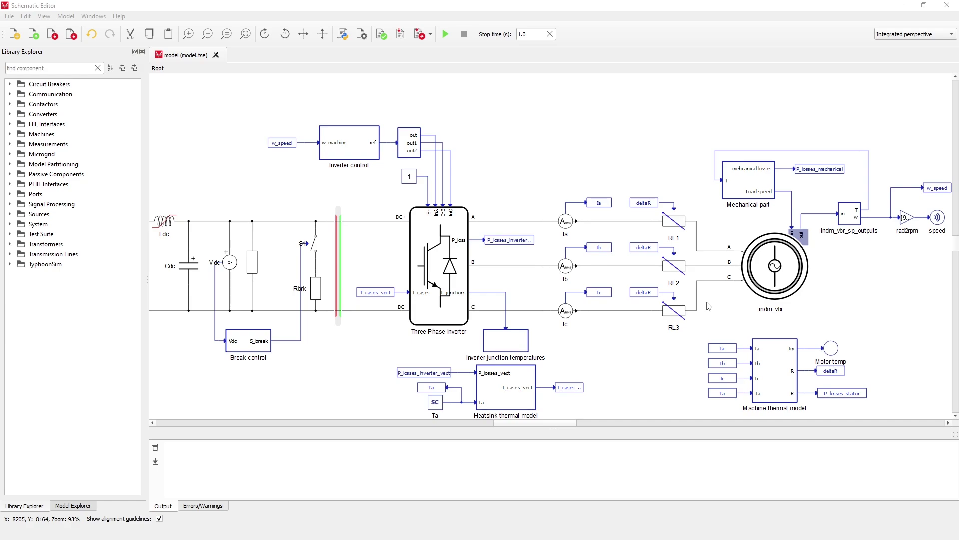
Colour the model by real-time requirements, then briefly show the requirement legend.
{"action": "right_click", "coordinate": [510, 161]}
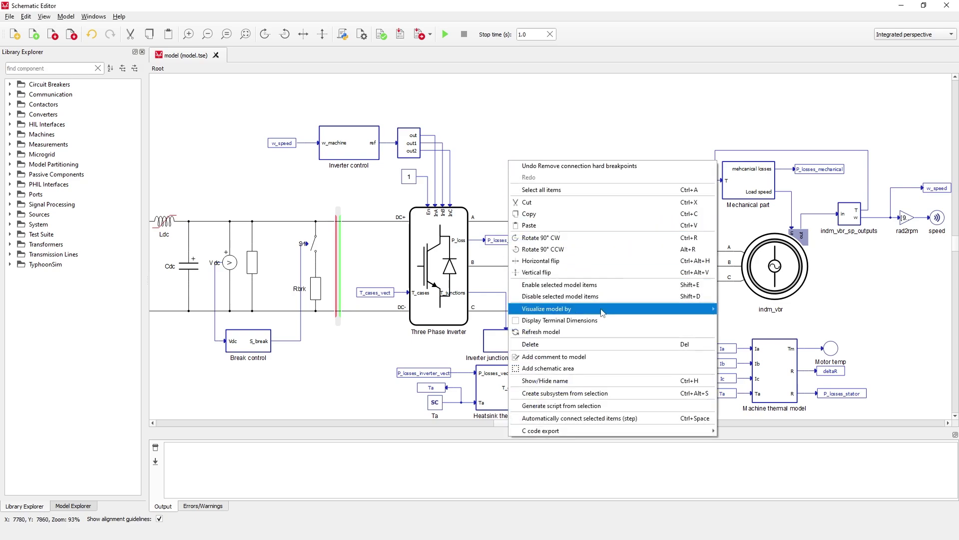
{"action": "mouse_move", "coordinate": [547, 309]}
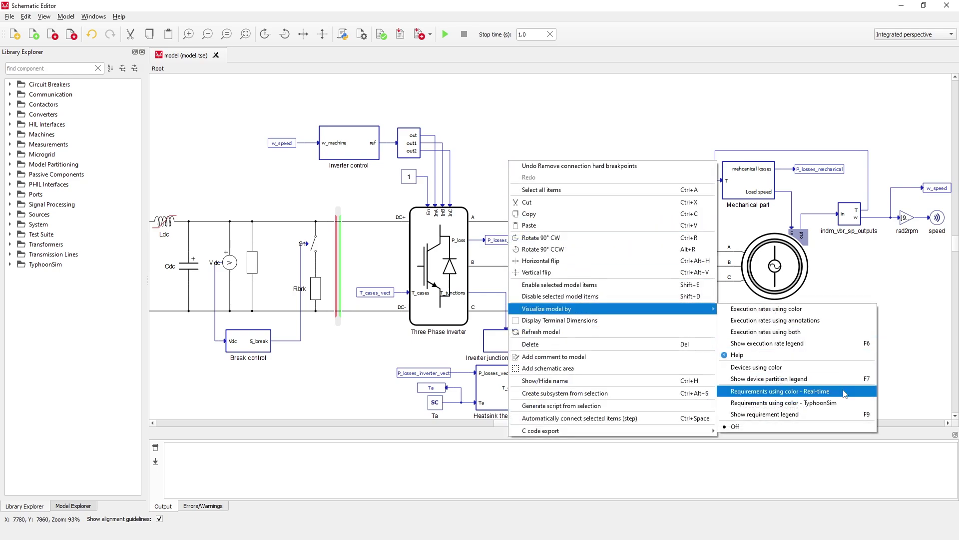
{"action": "left_click", "coordinate": [845, 393]}
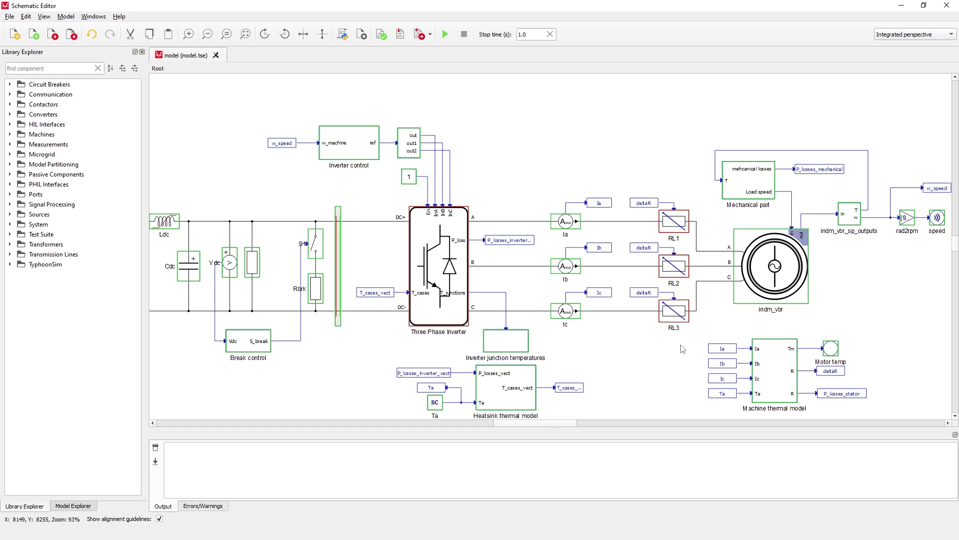
{"action": "right_click", "coordinate": [561, 162]}
{"action": "mouse_move", "coordinate": [598, 308]}
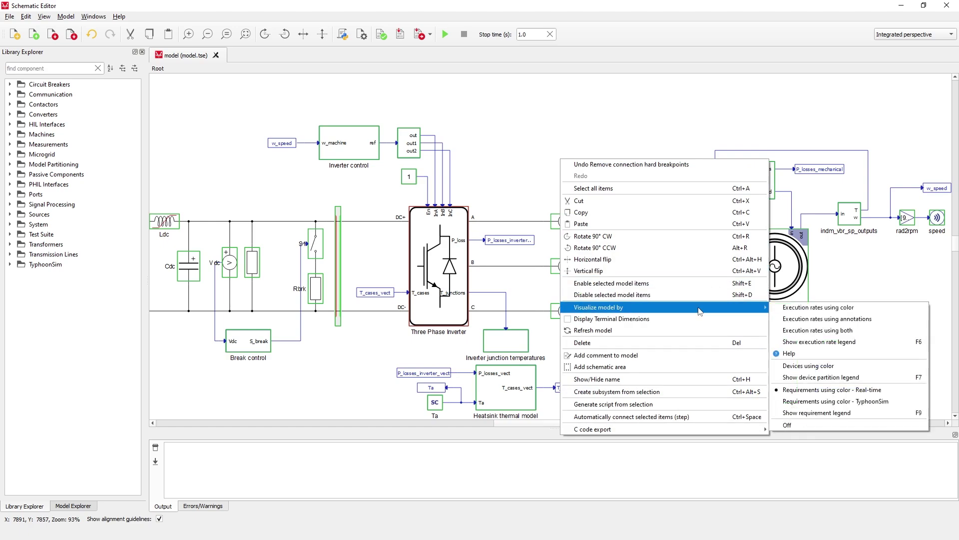
{"action": "left_click", "coordinate": [894, 417]}
{"action": "left_click_drag", "start_coordinate": [489, 217], "coordinate": [534, 118]}
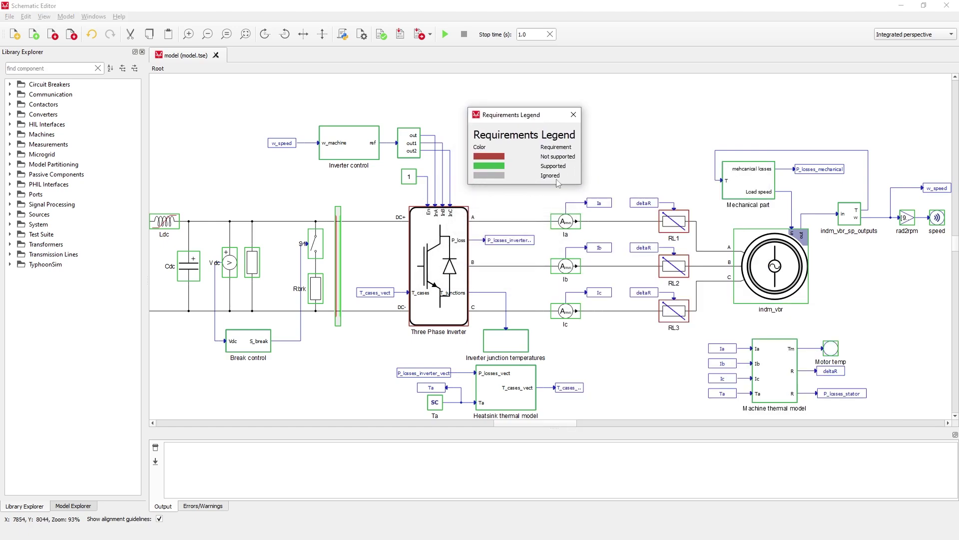
{"action": "left_click", "coordinate": [573, 114]}
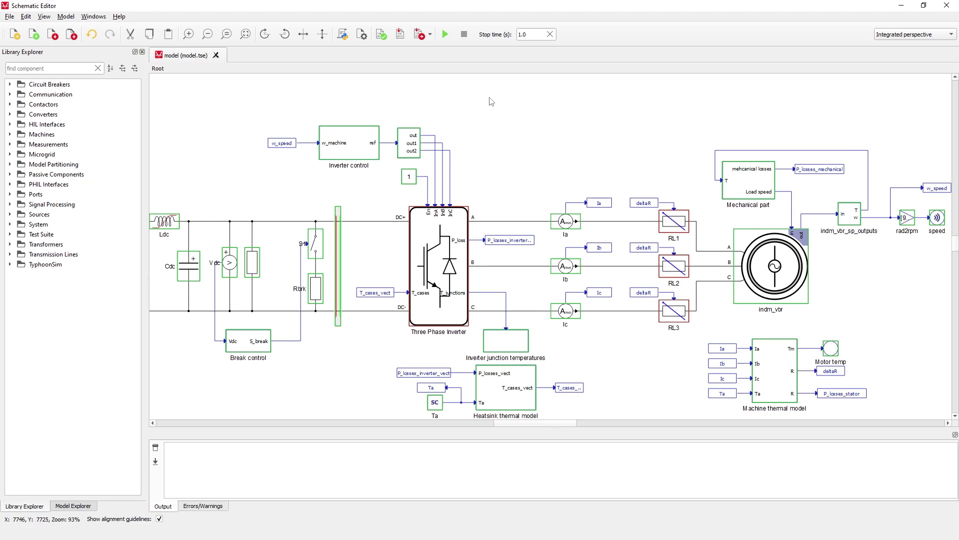
Check Model information's Real-time and TyphoonSim requirements for the drive model.
{"action": "left_click", "coordinate": [66, 16]}
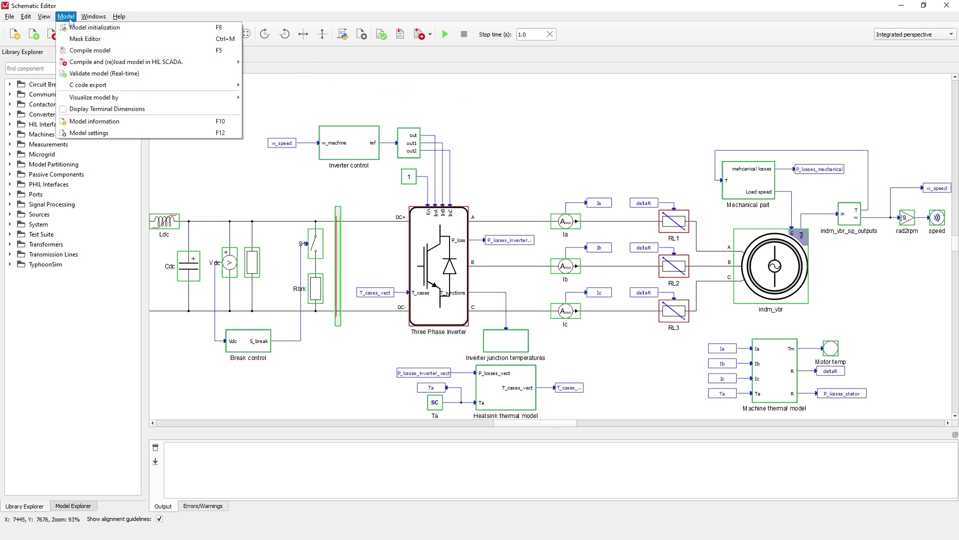
{"action": "left_click", "coordinate": [154, 127]}
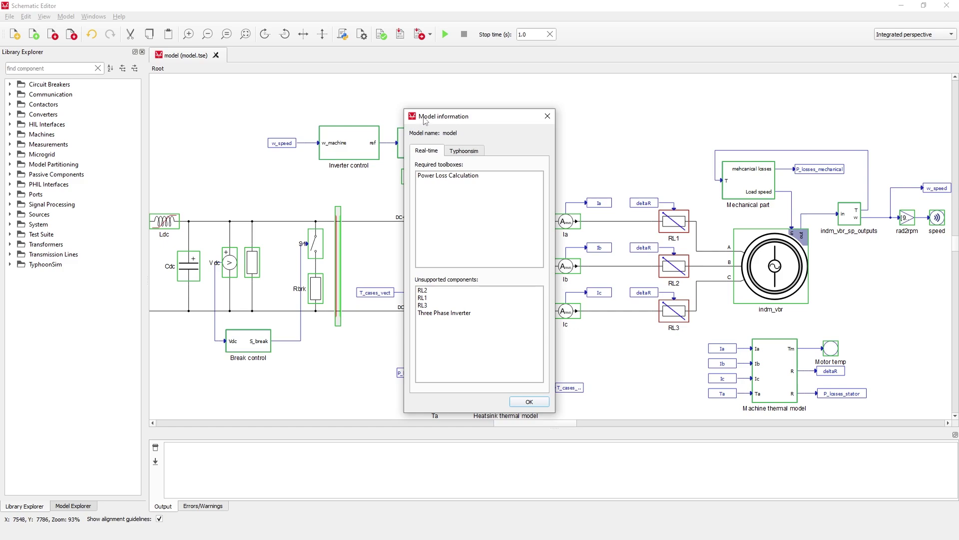
{"action": "left_click_drag", "start_coordinate": [425, 119], "coordinate": [255, 102]}
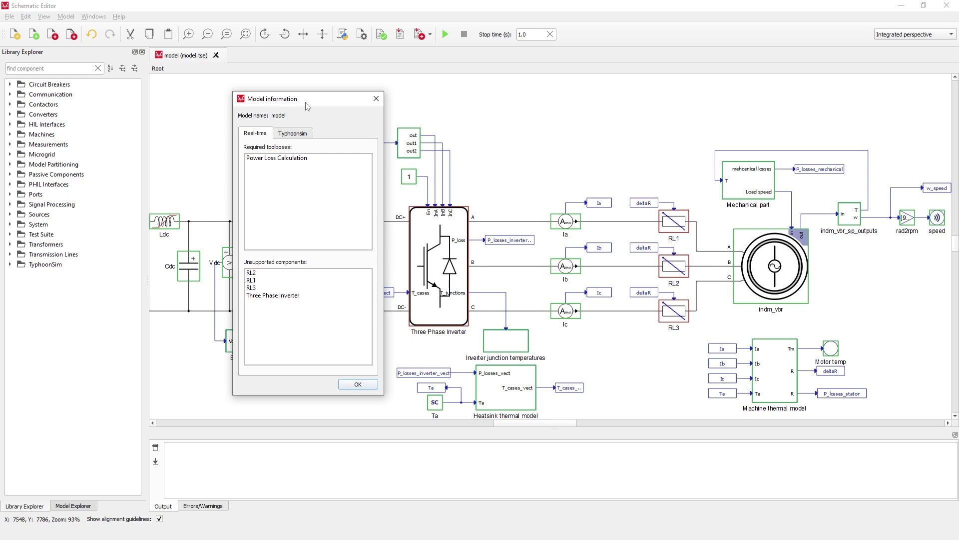
{"action": "left_click", "coordinate": [307, 138]}
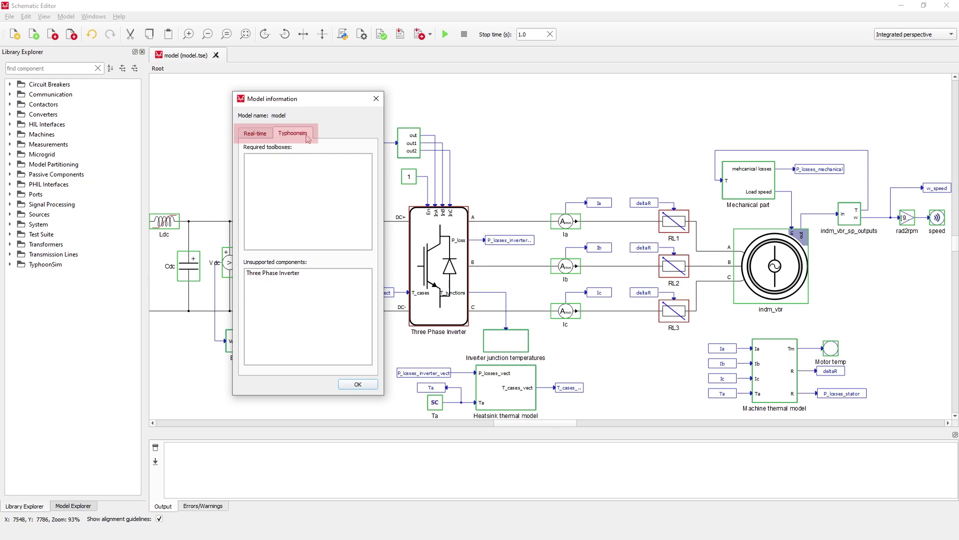
{"action": "left_click", "coordinate": [267, 139]}
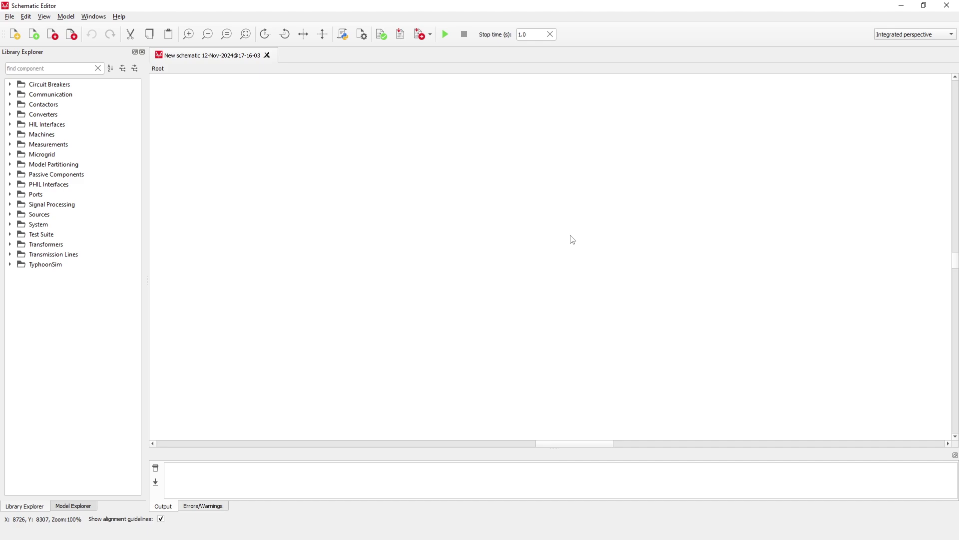
Review Machines > Induction Machines under the Real-time perspective with a widened library, then switch to TyphoonSim.
{"action": "left_click", "coordinate": [941, 37]}
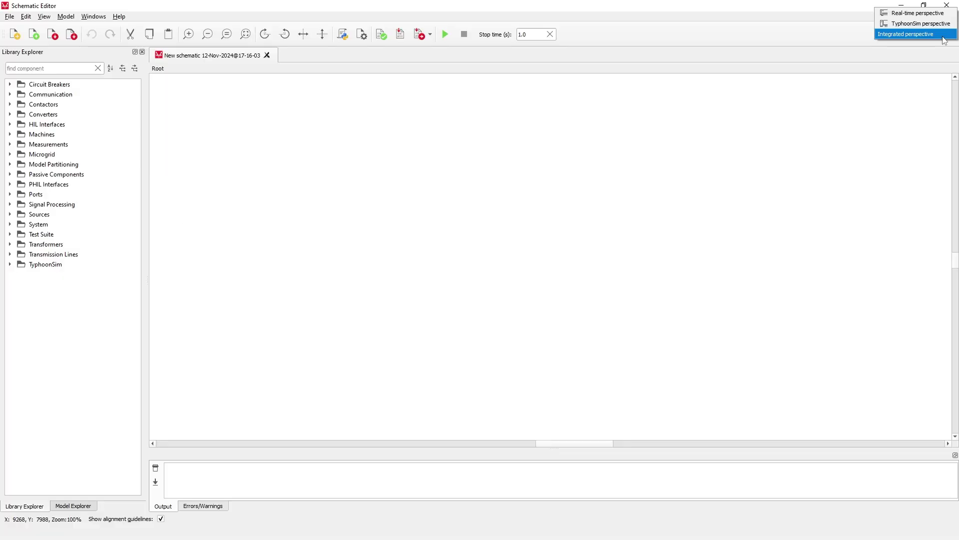
{"action": "left_click", "coordinate": [934, 12]}
{"action": "left_click", "coordinate": [10, 134]}
{"action": "left_click", "coordinate": [20, 154]}
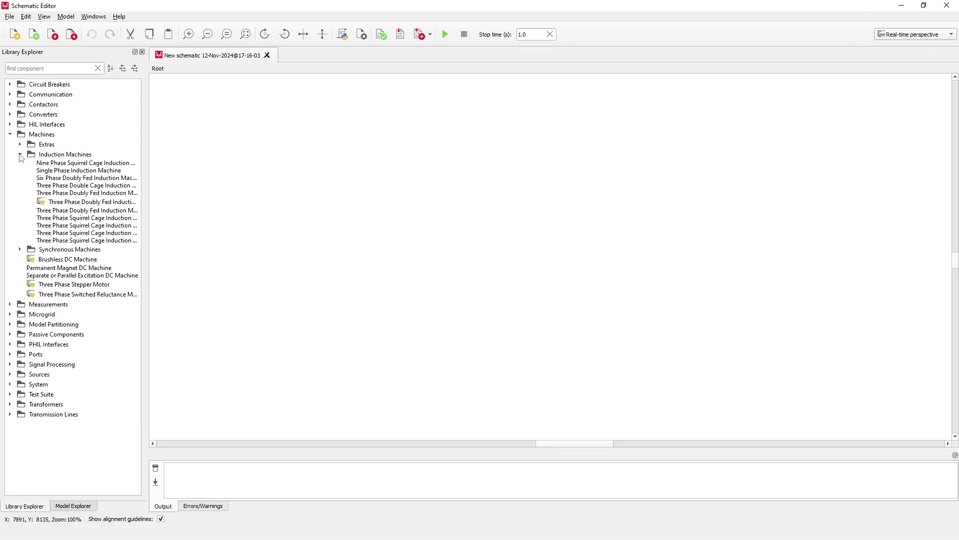
{"action": "left_click_drag", "start_coordinate": [148, 188], "coordinate": [268, 189]}
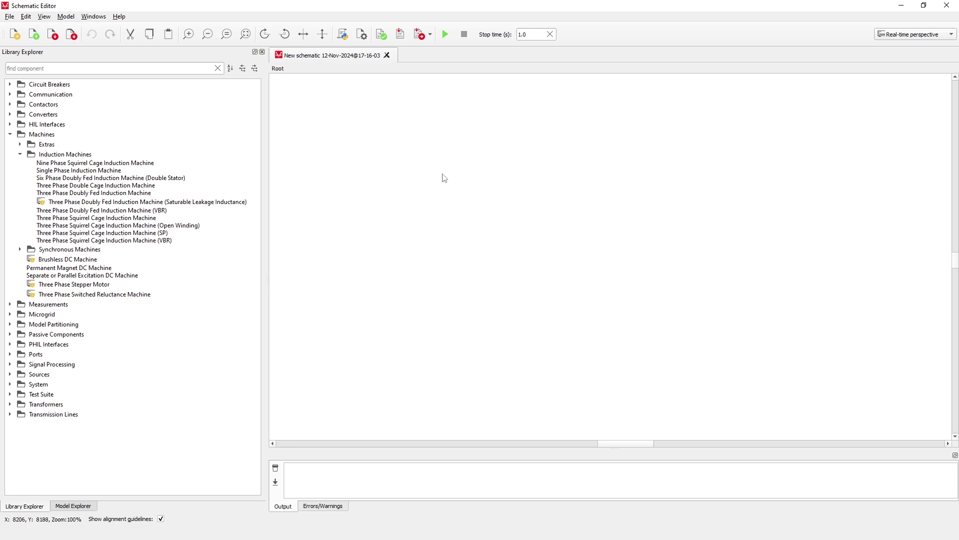
{"action": "left_click", "coordinate": [952, 37]}
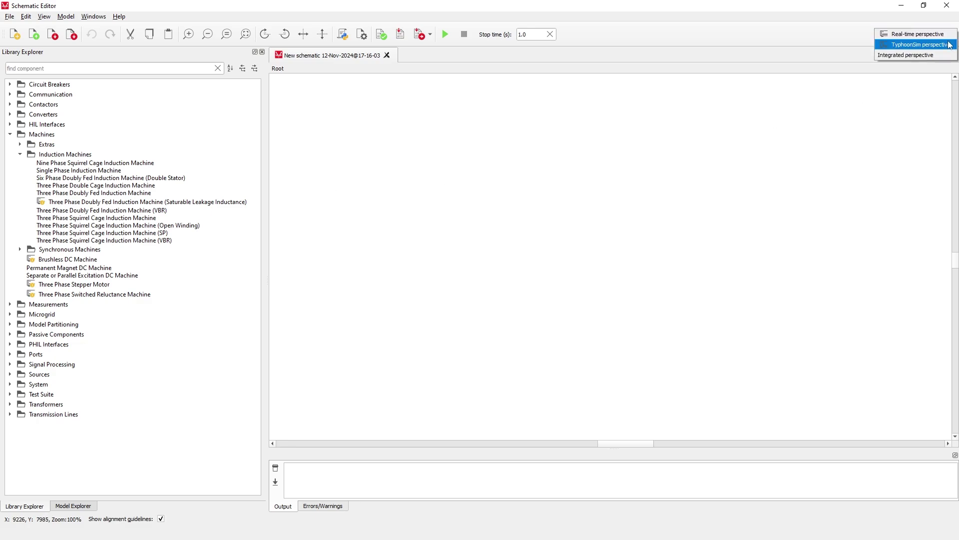
{"action": "left_click", "coordinate": [947, 44]}
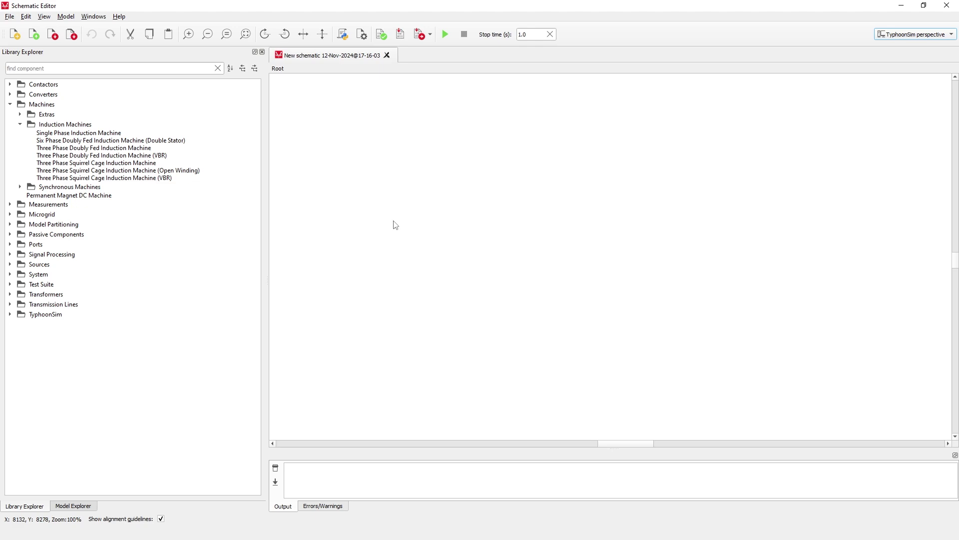
Place a Three Phase Squirrel Cage Induction Machine as 3 ph IM1 and review its Feedback properties.
{"action": "left_click", "coordinate": [880, 38]}
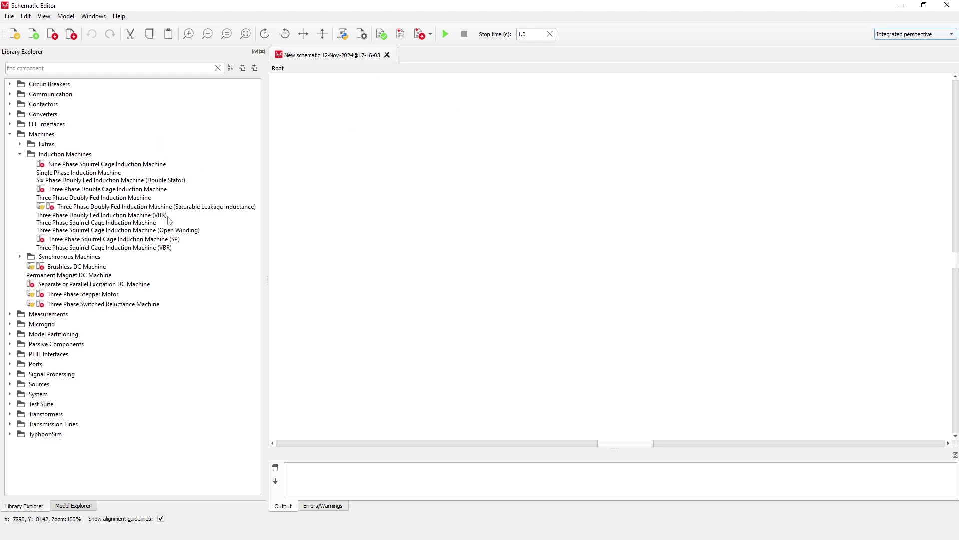
{"action": "left_click_drag", "start_coordinate": [155, 226], "coordinate": [464, 231]}
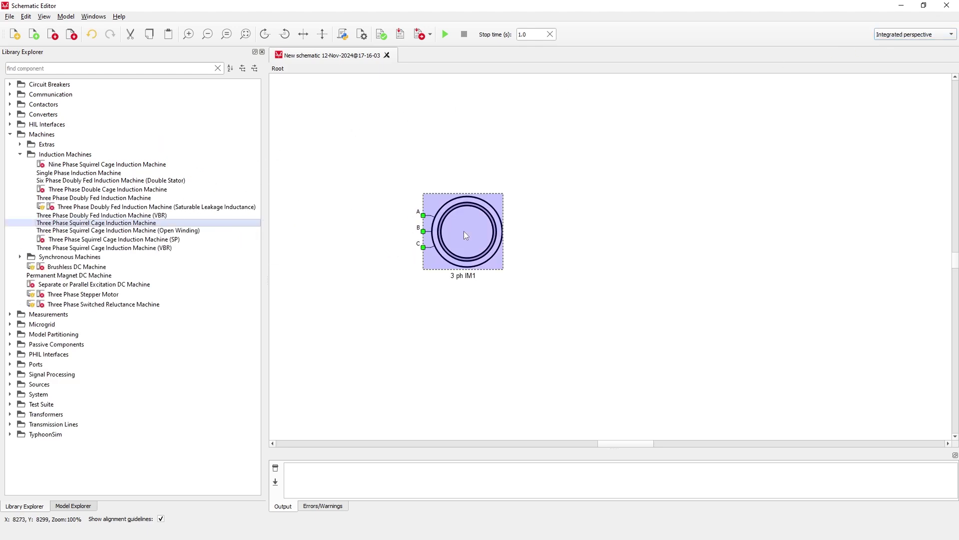
{"action": "double_click", "coordinate": [464, 232]}
{"action": "left_click", "coordinate": [487, 203]}
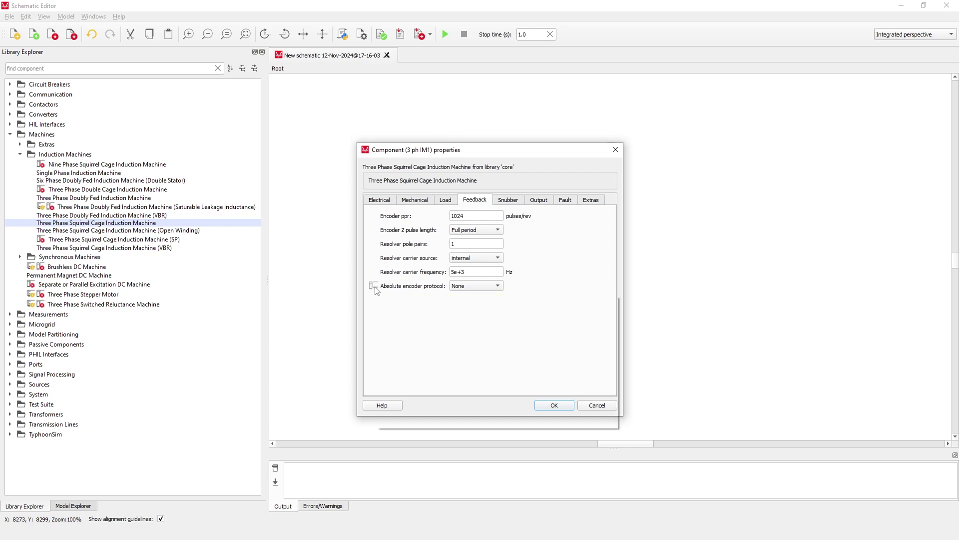
{"action": "mouse_move", "coordinate": [372, 285]}
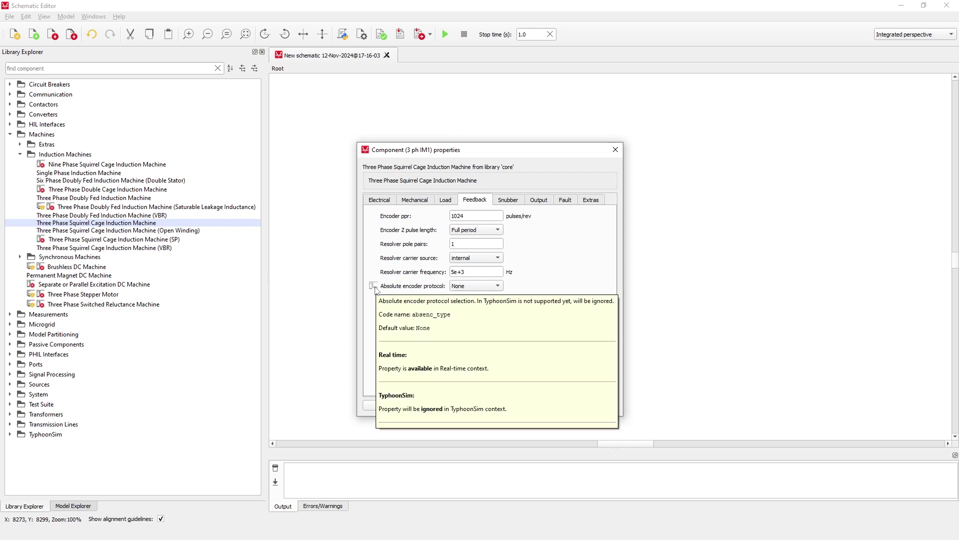
{"action": "left_click", "coordinate": [544, 405]}
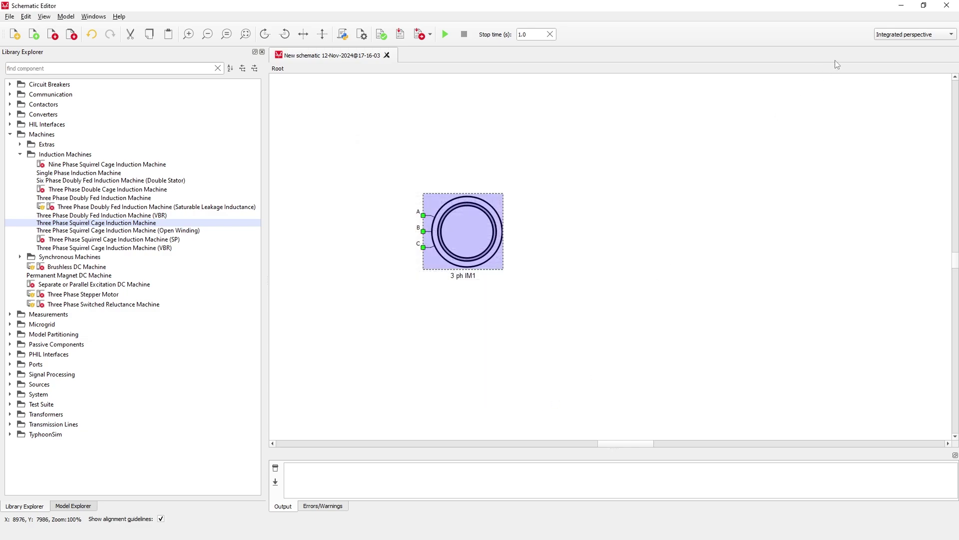
Under TyphoonSim, open 3 ph IM1's Feedback properties to see the available encoder and resolver fields.
{"action": "left_click", "coordinate": [891, 34]}
{"action": "left_click", "coordinate": [901, 26]}
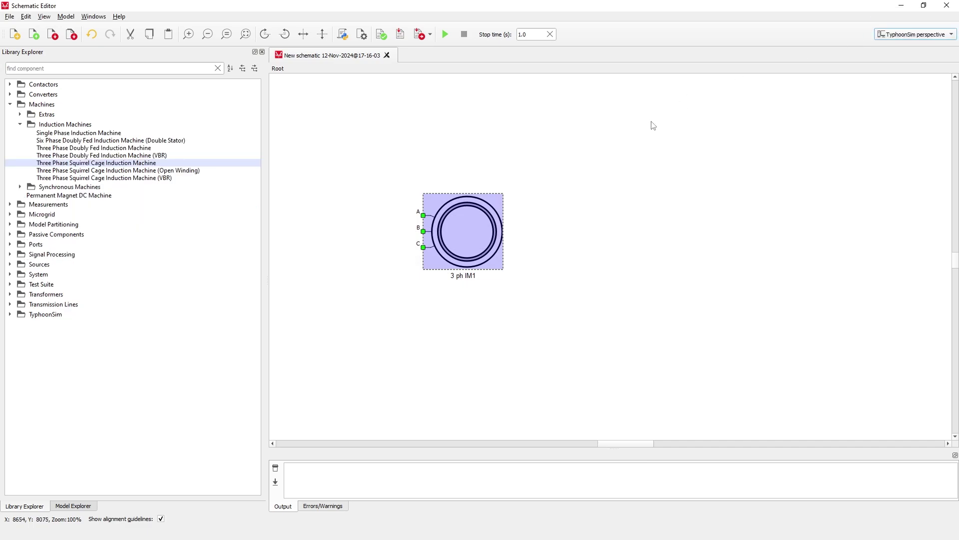
{"action": "double_click", "coordinate": [487, 240]}
{"action": "left_click", "coordinate": [488, 200]}
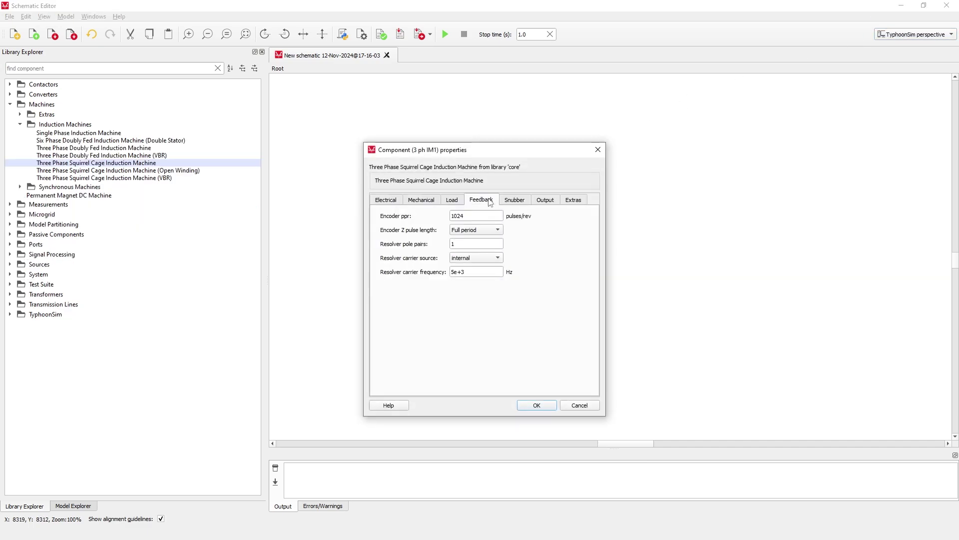